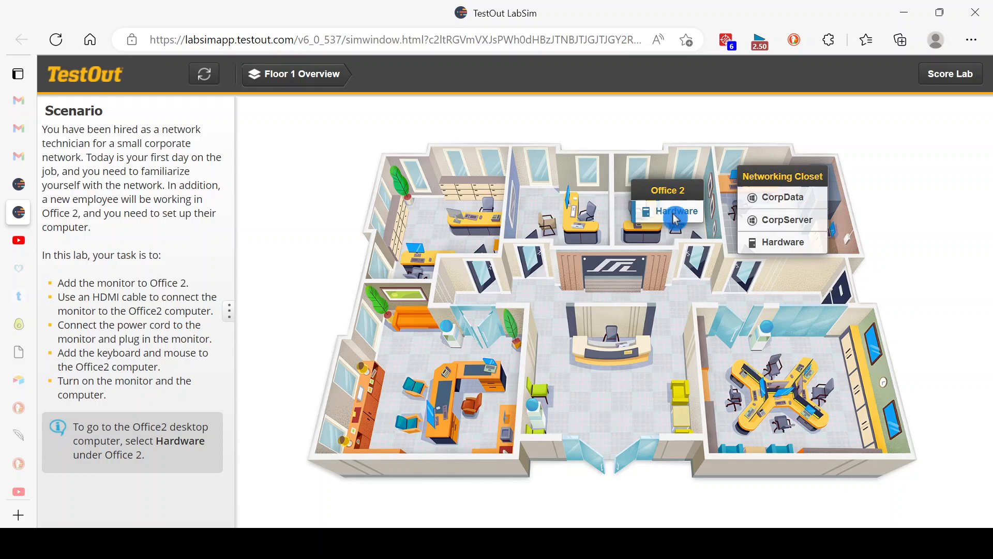
# Step: Open the Office 2 hardware bench and add the monitor from the shelf to the workspace beside the computer
pyautogui.click(676, 219)
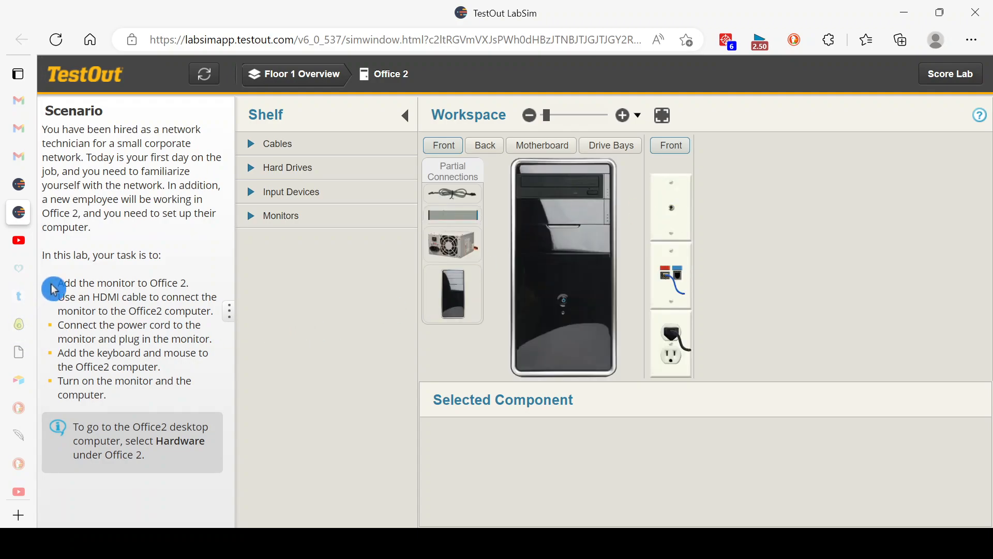
pyautogui.click(252, 221)
pyautogui.moveTo(329, 276); pyautogui.dragTo(704, 238)
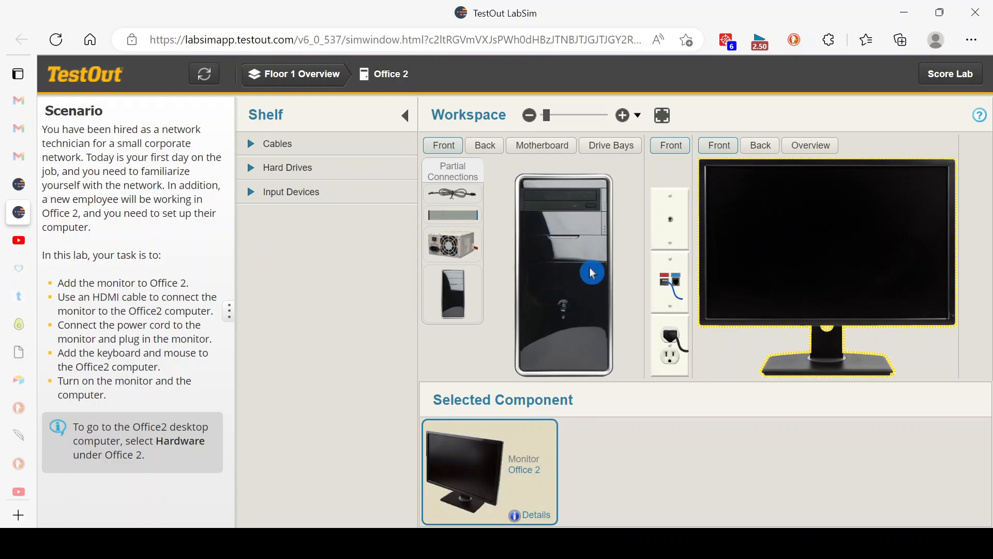
# Step: Show the back views of the monitor and computer, select the HDMI to HDMI cable, and inspect its connector from the front
pyautogui.click(761, 154)
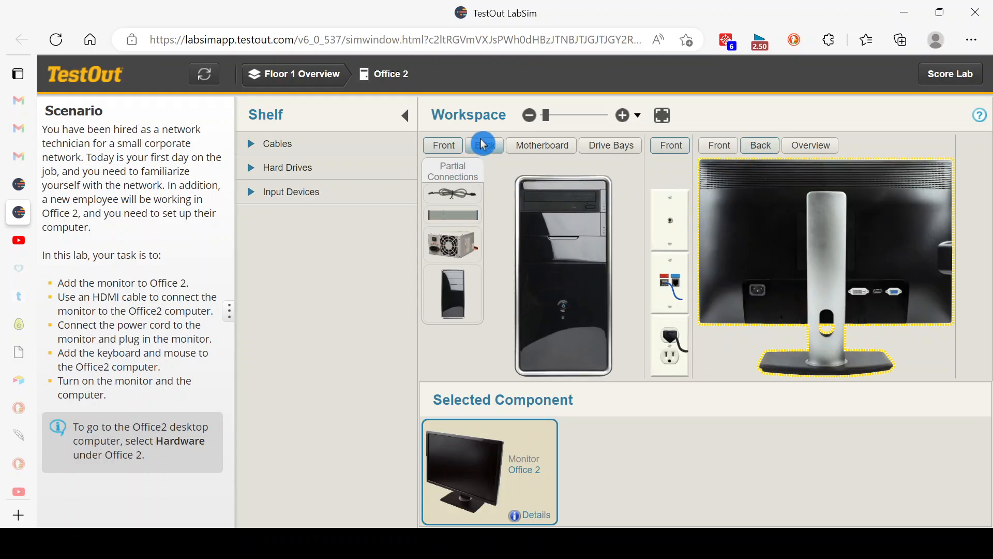
pyautogui.click(483, 152)
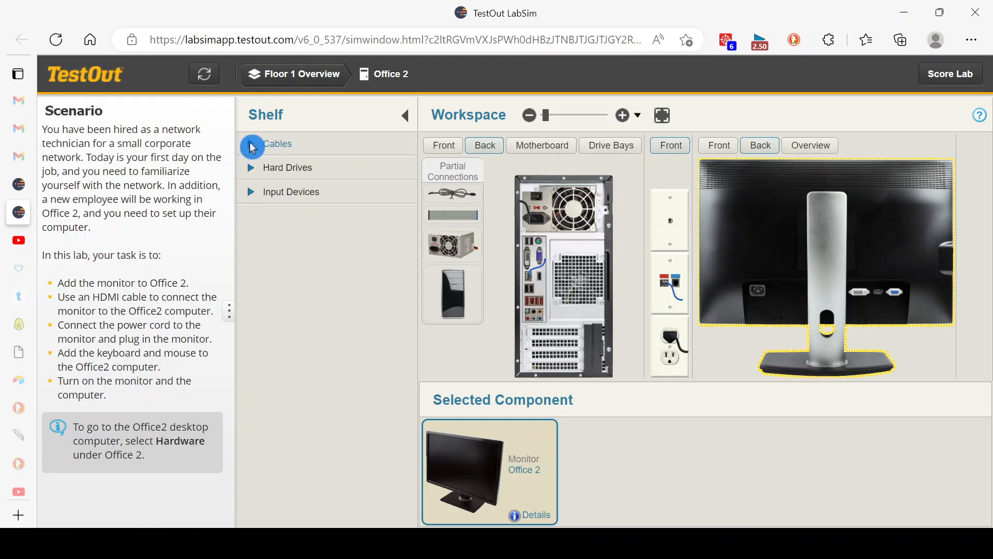
pyautogui.click(252, 145)
pyautogui.click(318, 191)
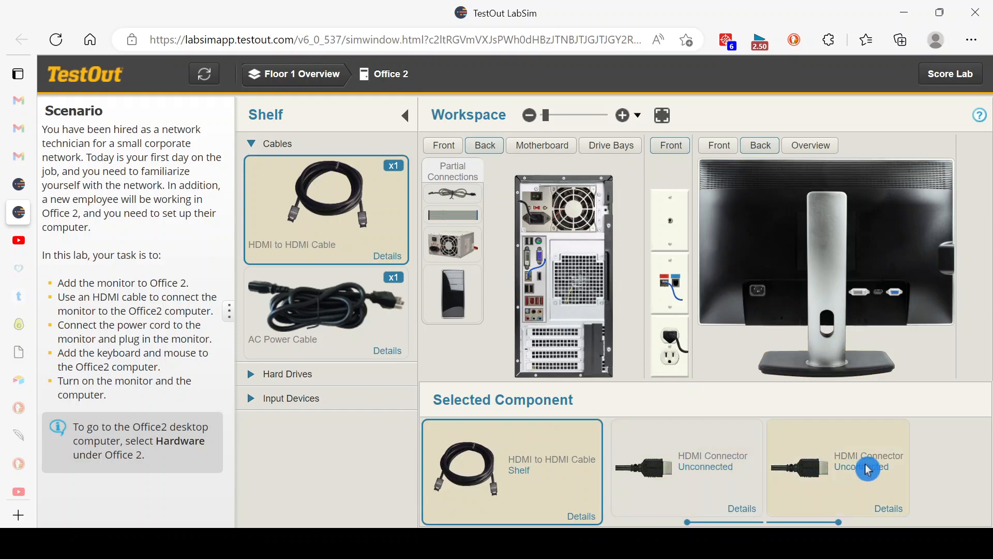
pyautogui.click(743, 512)
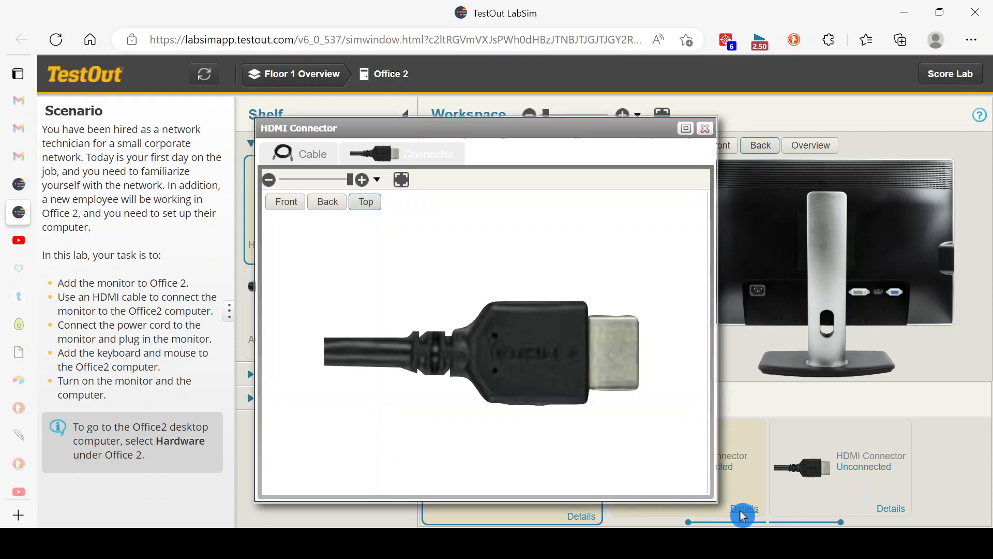
pyautogui.click(286, 203)
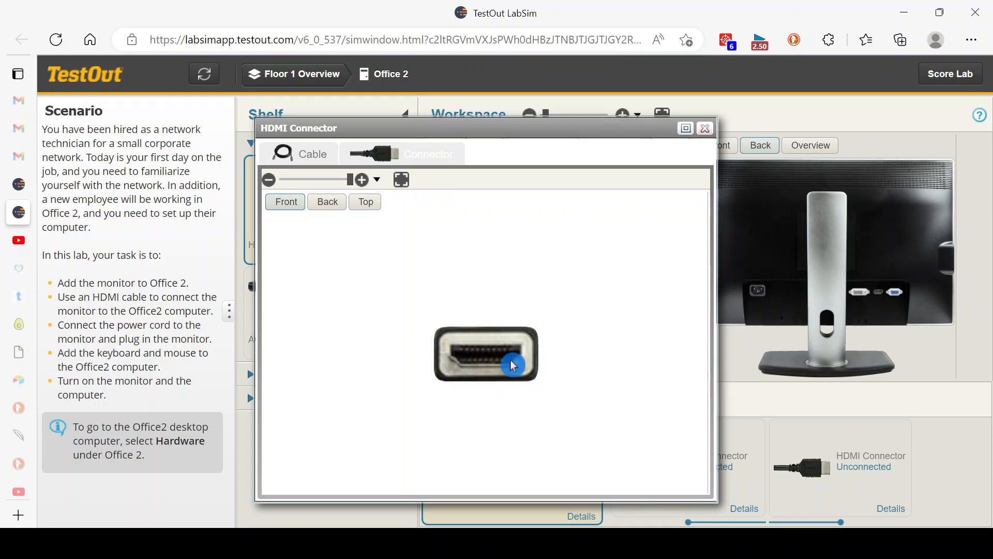
pyautogui.click(705, 129)
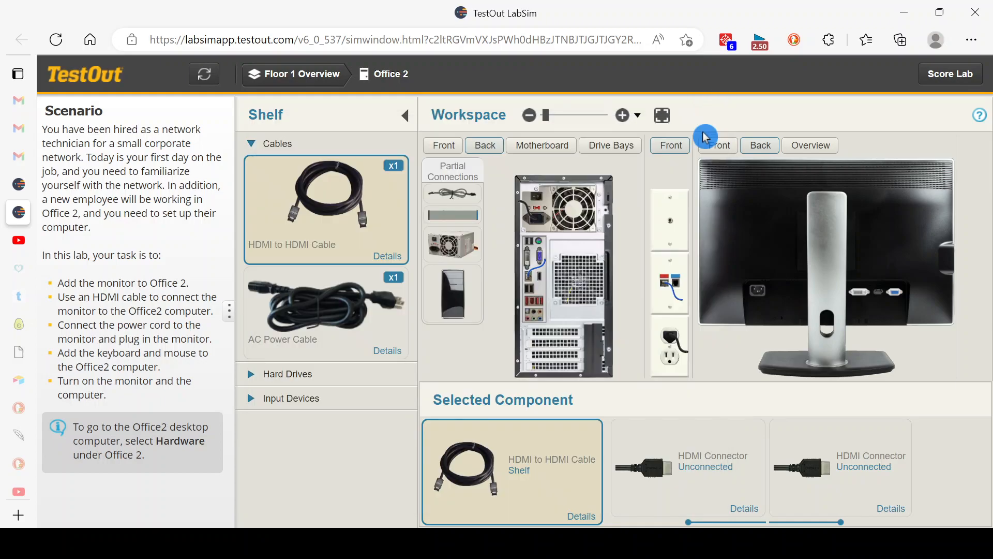
# Step: Connect the HDMI cable from the monitor's HDMI port to the HDMI port on the back of the computer
pyautogui.click(626, 118)
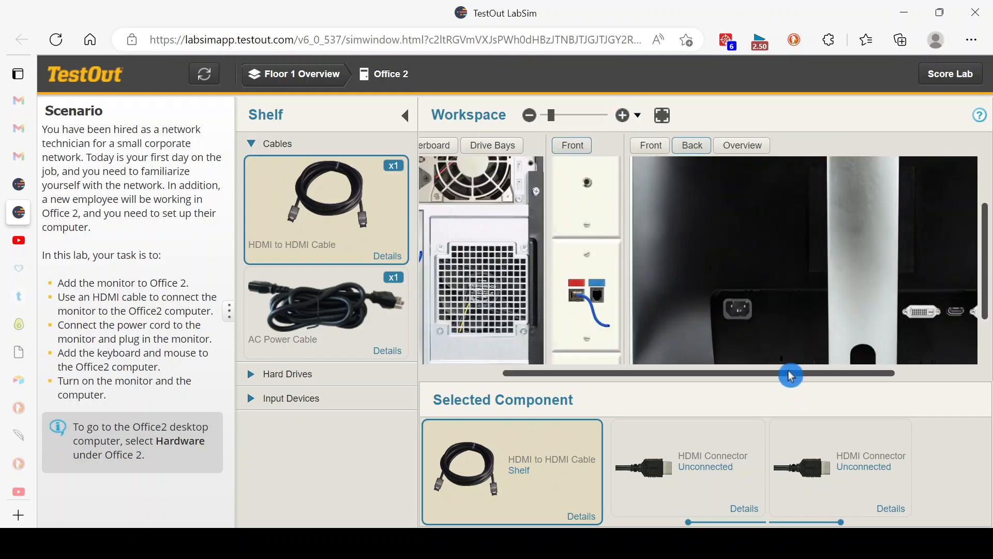
pyautogui.moveTo(791, 376); pyautogui.dragTo(874, 375)
pyautogui.moveTo(828, 452); pyautogui.dragTo(839, 309)
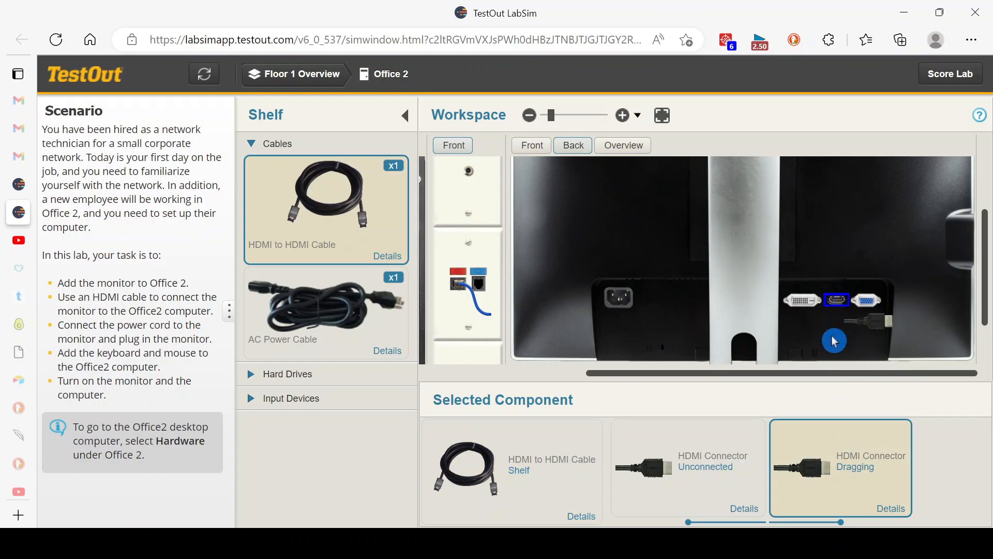
pyautogui.moveTo(799, 379); pyautogui.dragTo(592, 379)
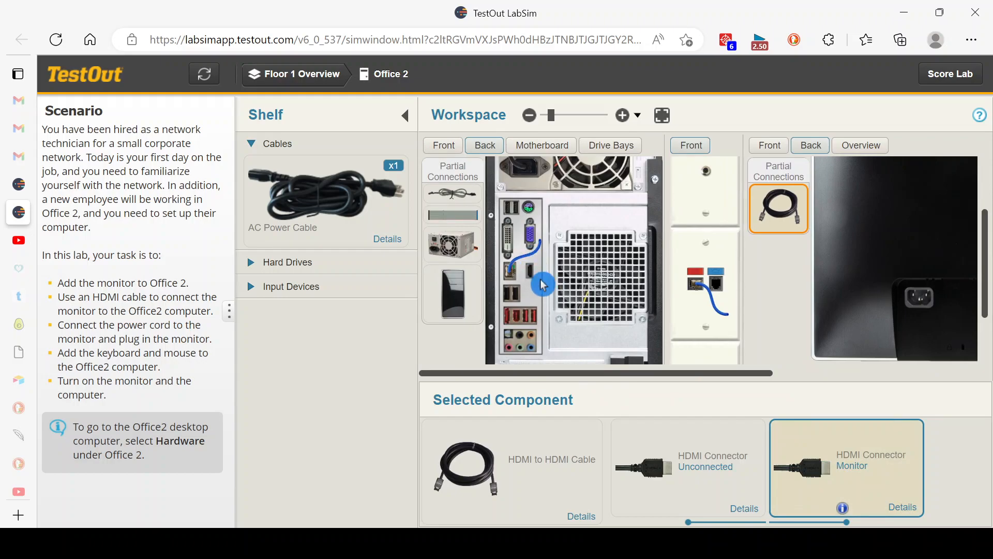
pyautogui.moveTo(670, 468); pyautogui.dragTo(533, 250)
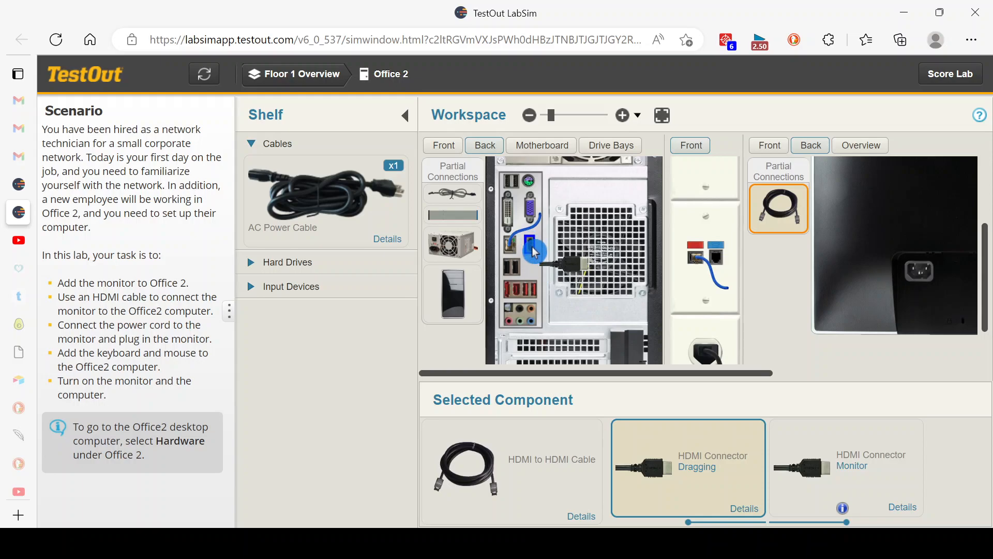
pyautogui.moveTo(533, 251); pyautogui.dragTo(548, 224)
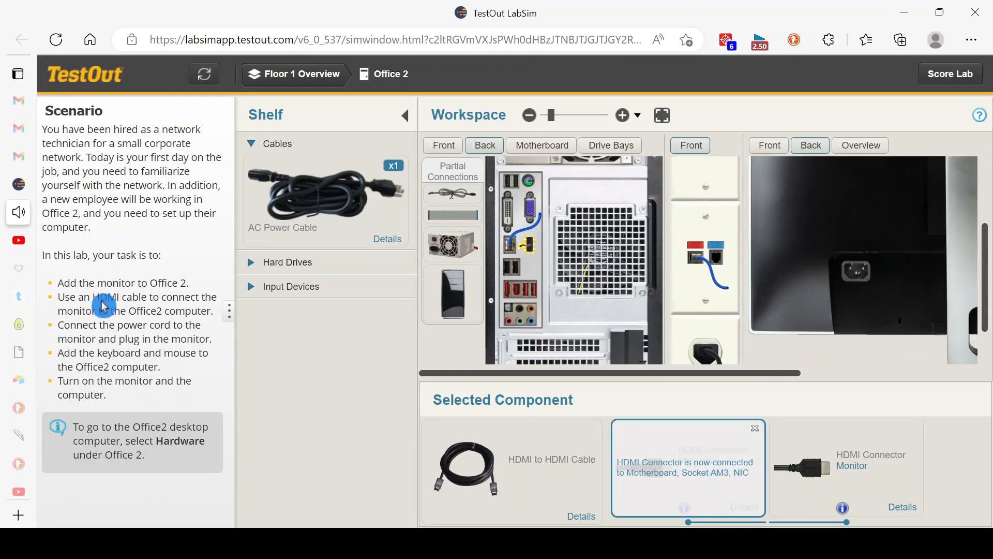
# Step: Inspect the AC power cable's female connector, connect it to the monitor, and plug the male end into the free wall outlet
pyautogui.click(304, 209)
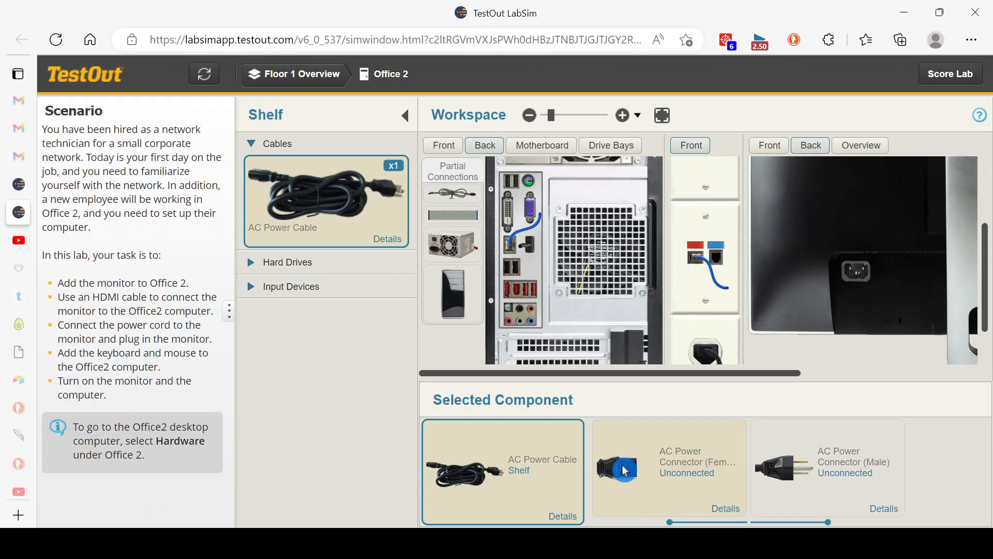
pyautogui.click(727, 508)
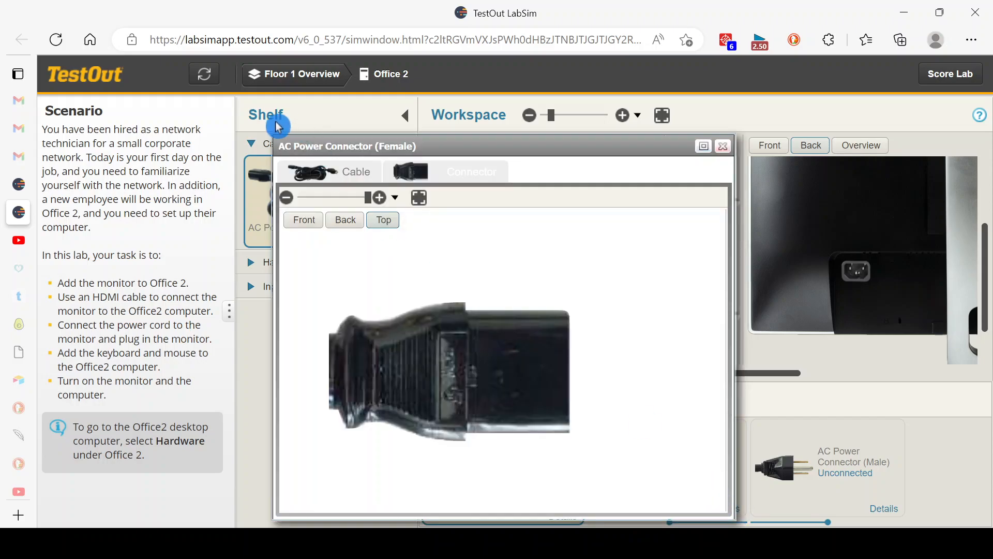
pyautogui.click(300, 220)
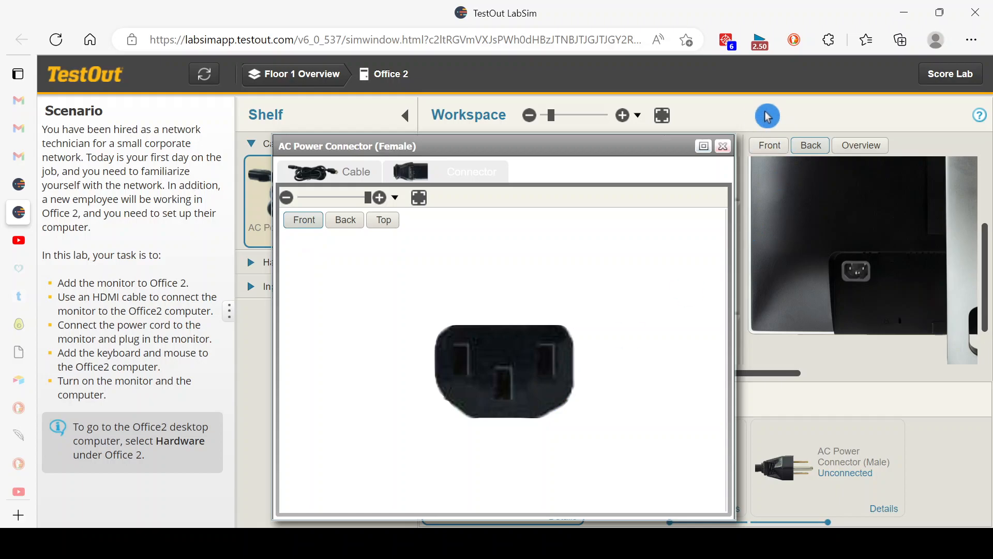
pyautogui.click(724, 146)
pyautogui.moveTo(634, 476); pyautogui.dragTo(858, 275)
pyautogui.moveTo(986, 282); pyautogui.dragTo(986, 311)
pyautogui.click(812, 485)
pyautogui.moveTo(812, 485); pyautogui.dragTo(707, 333)
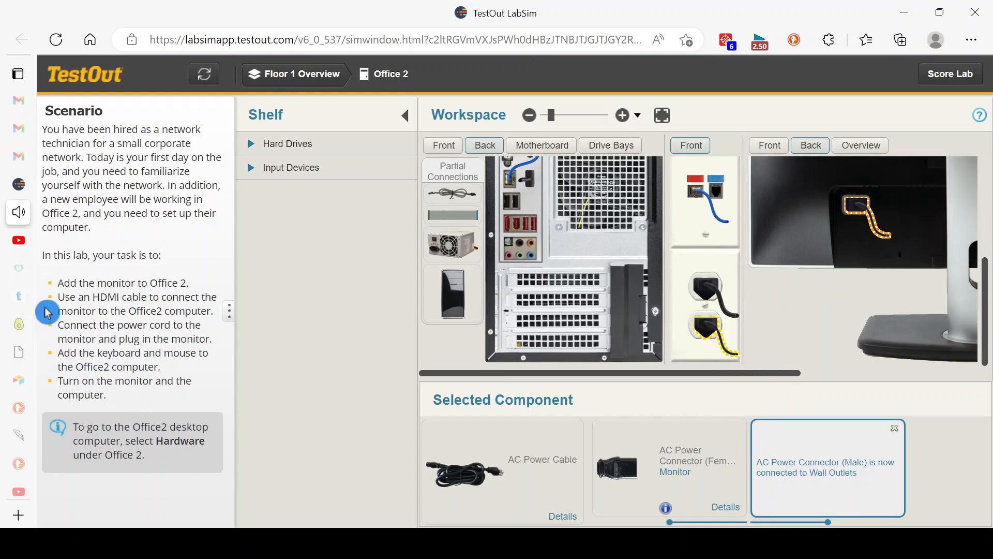
# Step: Add the keyboard and mouse to Office 2, connecting their USB Type A connectors to USB ports on the back of the computer
pyautogui.click(253, 173)
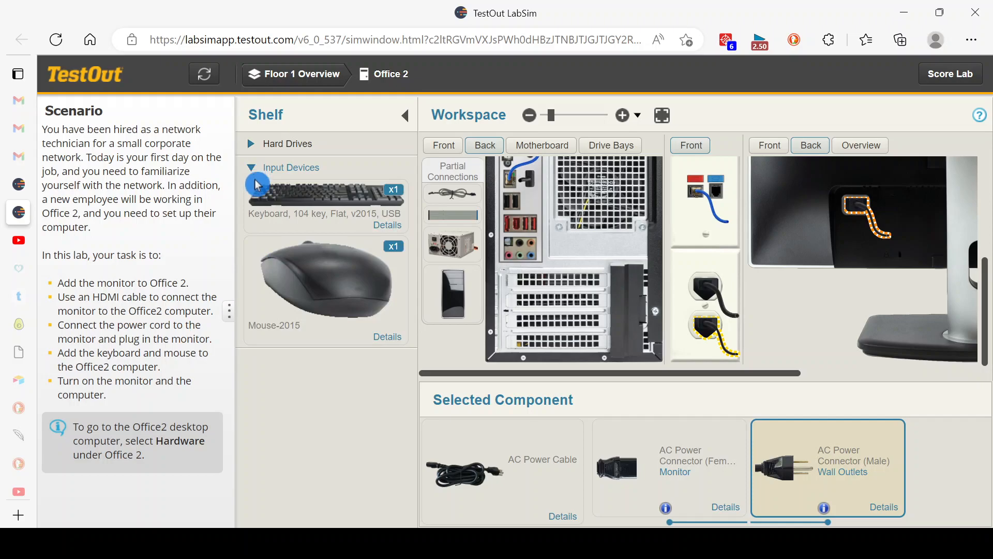
pyautogui.moveTo(293, 216); pyautogui.dragTo(750, 222)
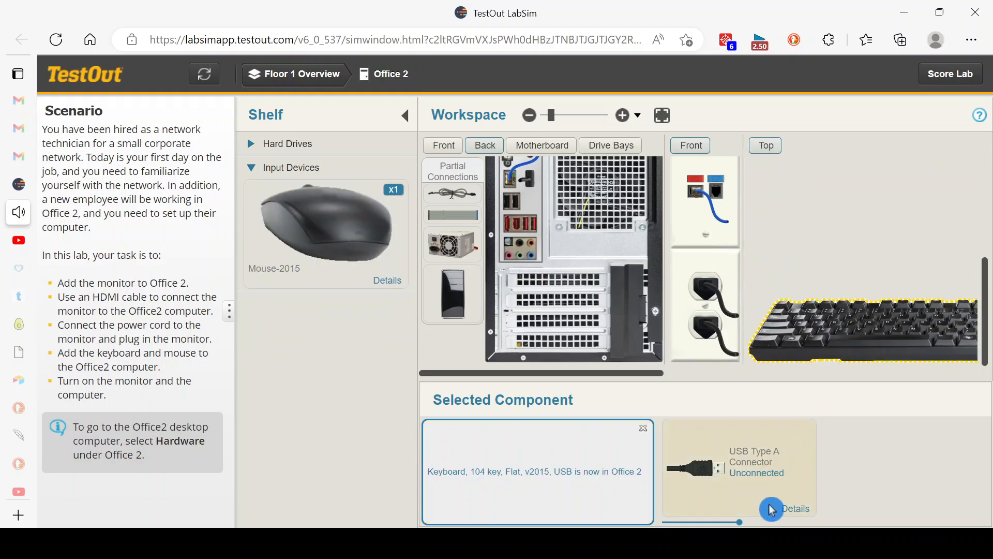
pyautogui.click(795, 512)
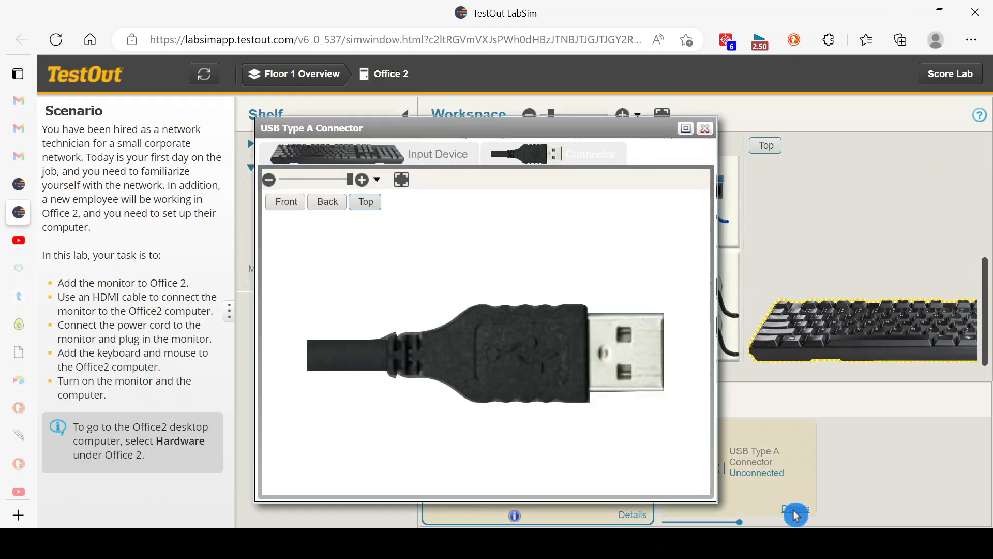
pyautogui.click(284, 206)
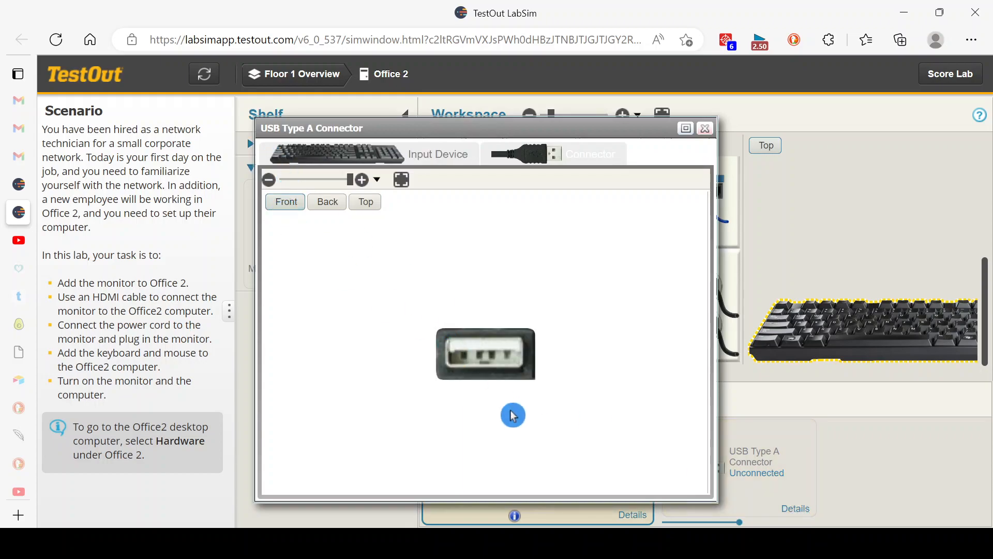
pyautogui.click(703, 136)
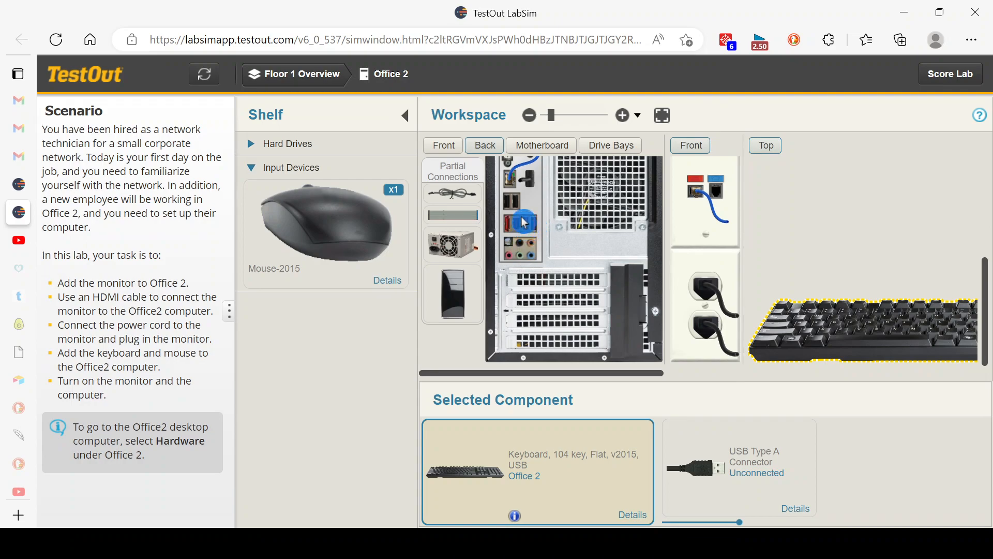
pyautogui.click(754, 480)
pyautogui.moveTo(754, 480); pyautogui.dragTo(529, 235)
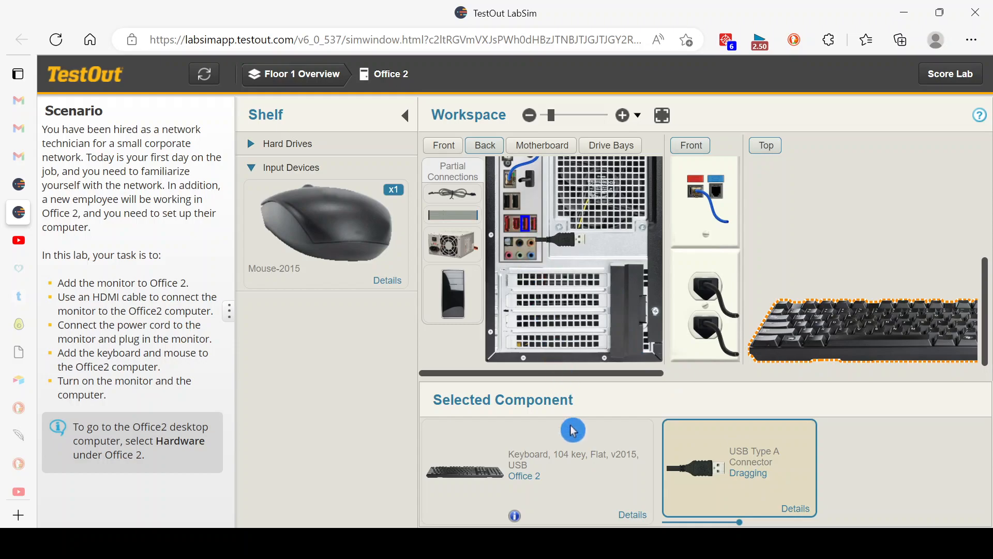
pyautogui.click(307, 230)
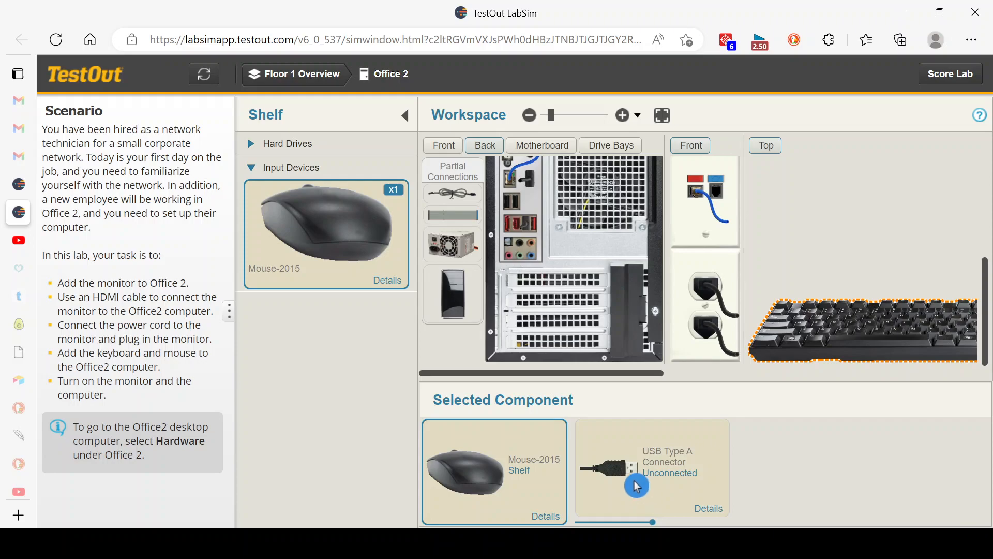
pyautogui.moveTo(636, 485); pyautogui.dragTo(550, 262)
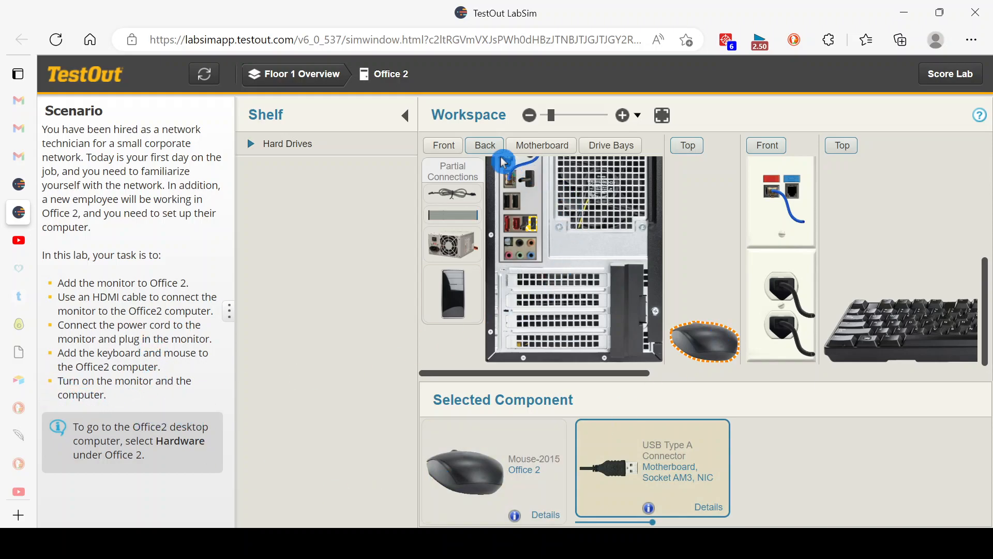
# Step: Show the front views of the computer and monitor and power on the monitor, followed by the computer
pyautogui.click(450, 146)
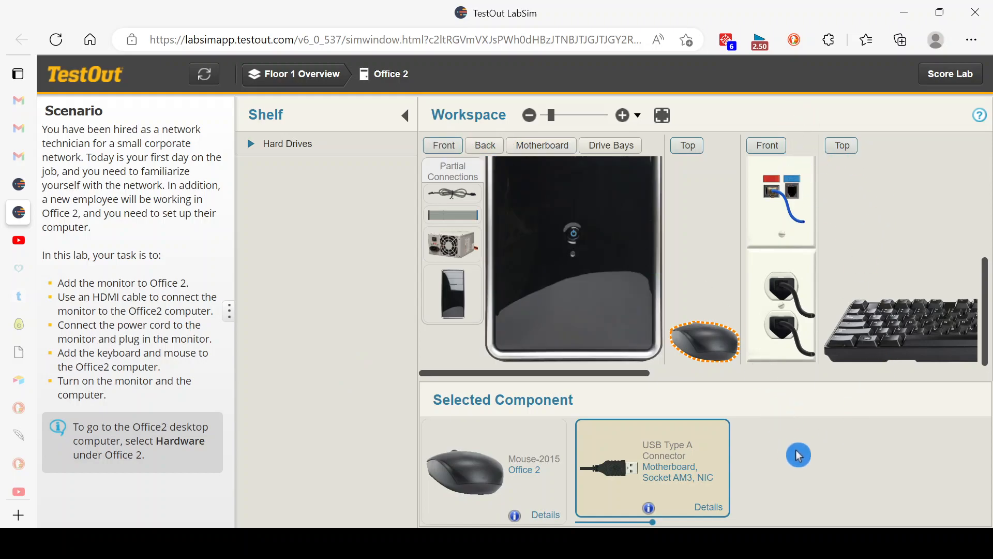
pyautogui.moveTo(538, 377); pyautogui.dragTo(808, 377)
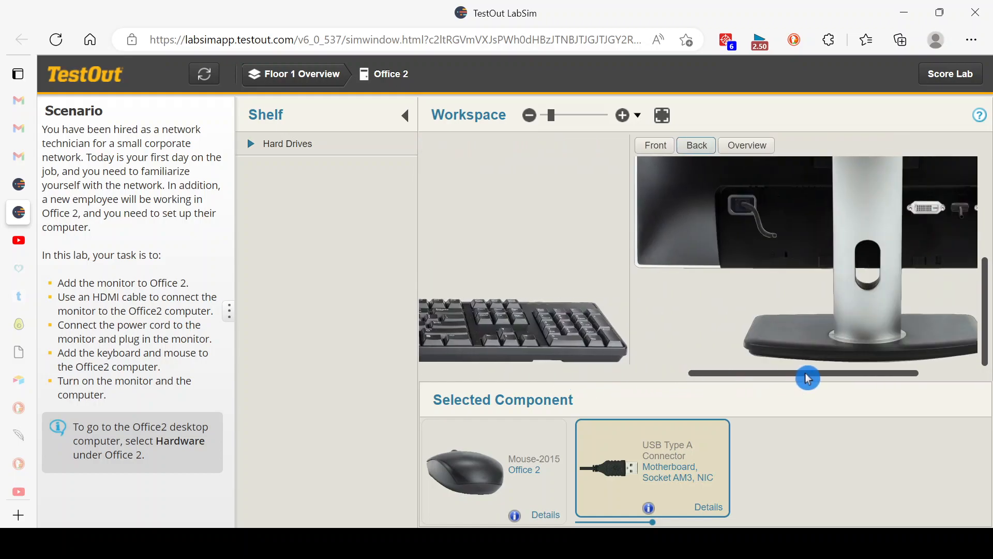
pyautogui.click(651, 146)
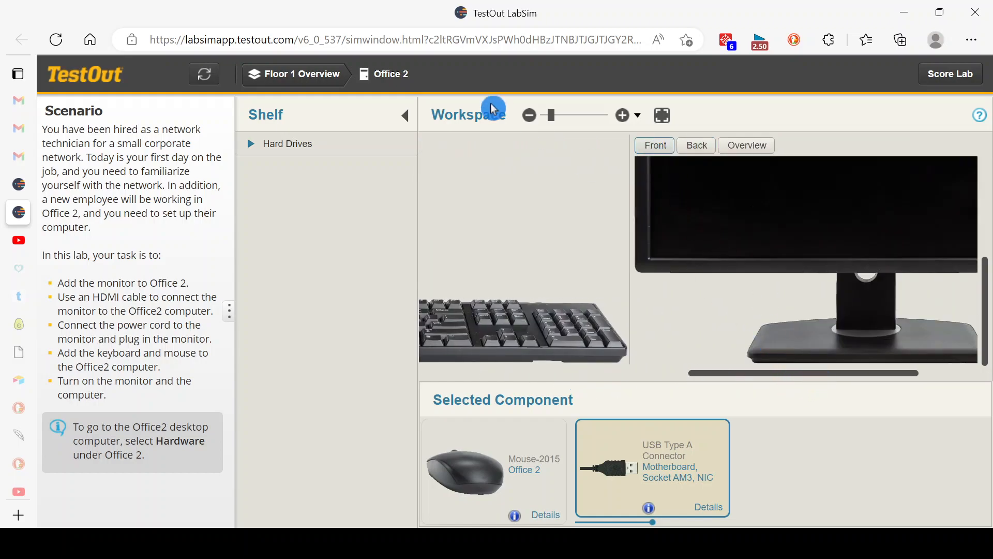
pyautogui.click(529, 114)
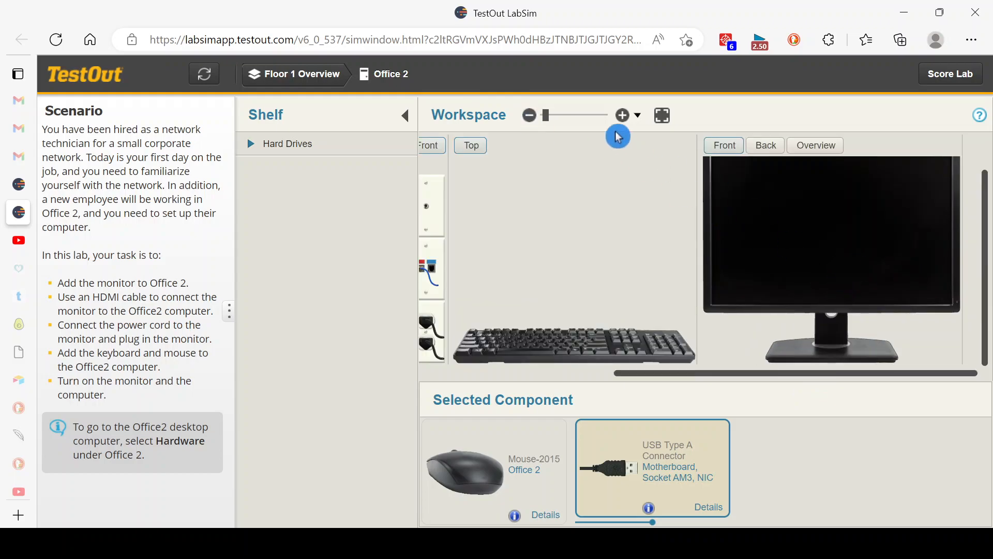
pyautogui.click(623, 115)
pyautogui.moveTo(743, 374); pyautogui.dragTo(933, 371)
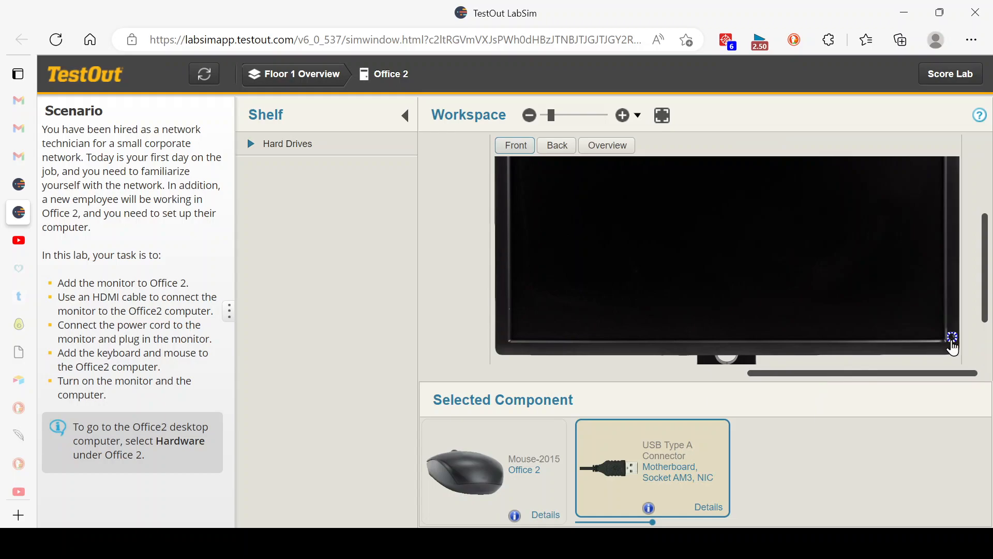
pyautogui.click(952, 339)
pyautogui.moveTo(787, 373); pyautogui.dragTo(483, 370)
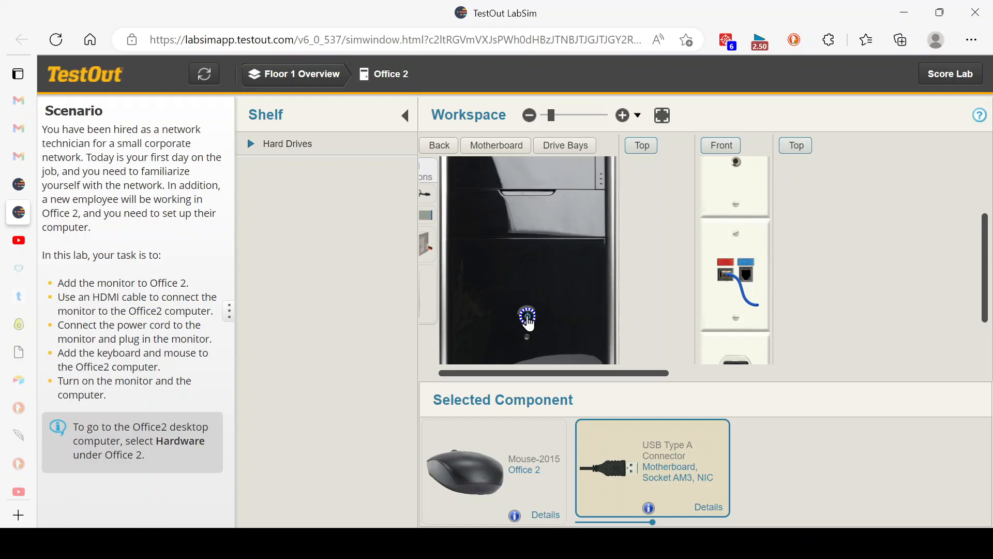
pyautogui.click(527, 316)
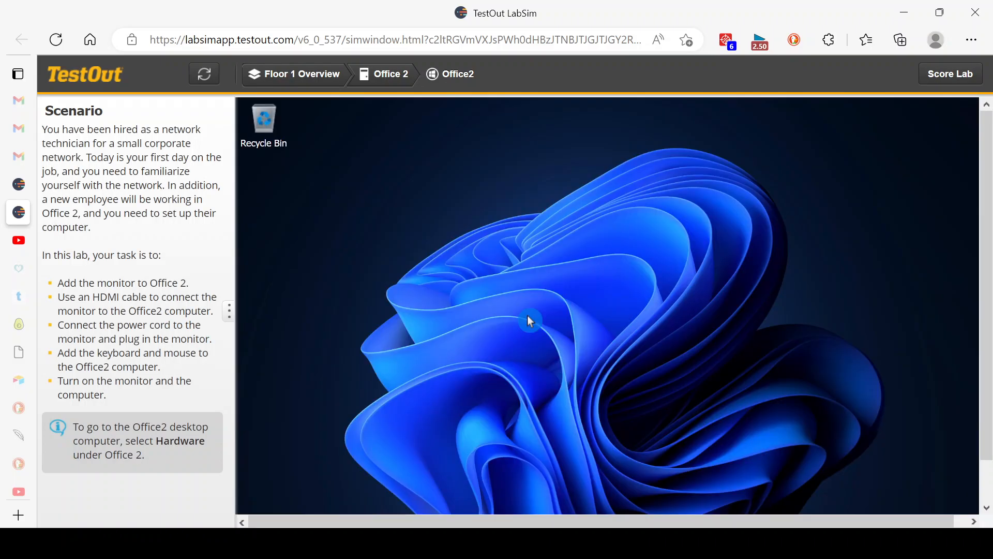
# Step: Submit the lab for scoring and review the lab report's task summary and explanation
pyautogui.click(946, 79)
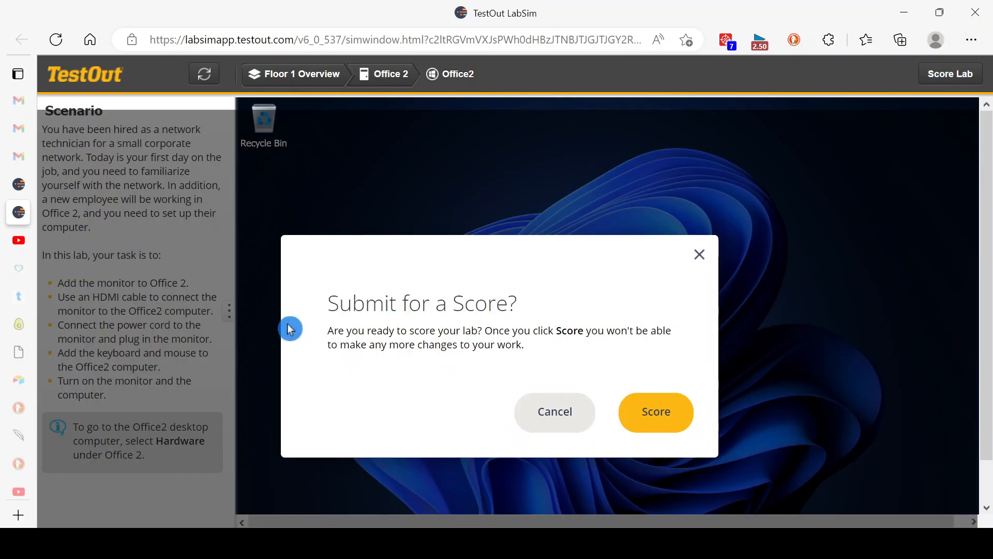
pyautogui.click(649, 423)
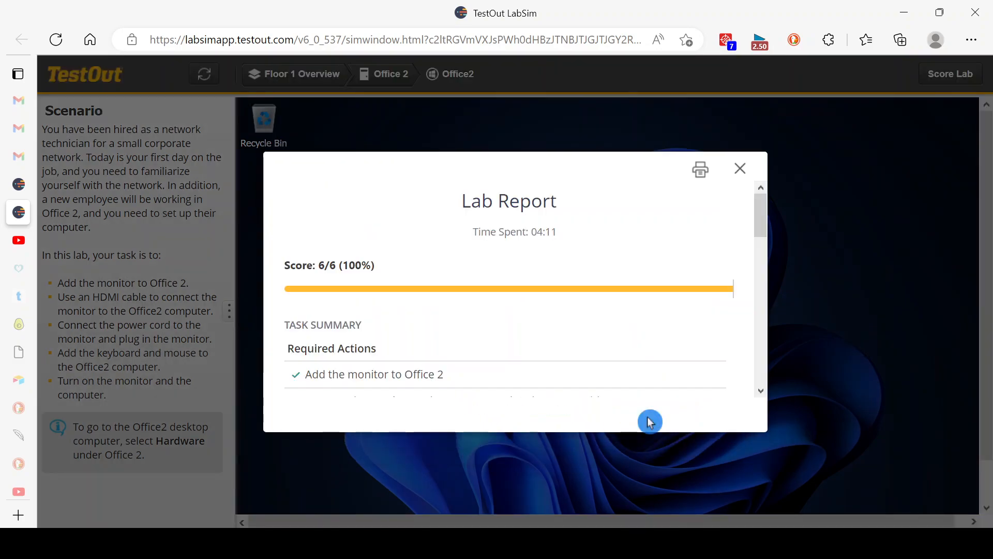
pyautogui.moveTo(761, 219); pyautogui.dragTo(770, 254)
pyautogui.moveTo(769, 252); pyautogui.dragTo(768, 249)
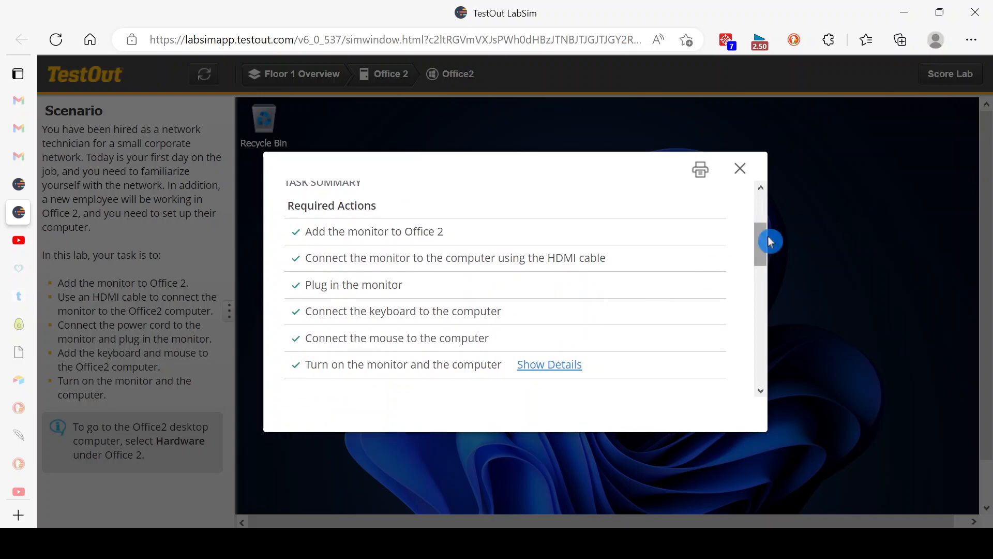
pyautogui.moveTo(764, 252); pyautogui.dragTo(776, 295)
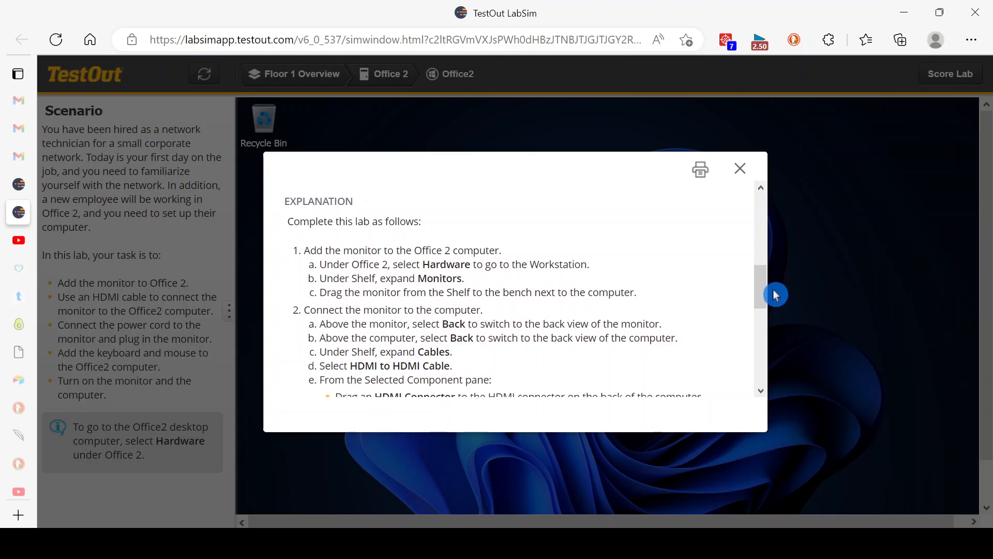